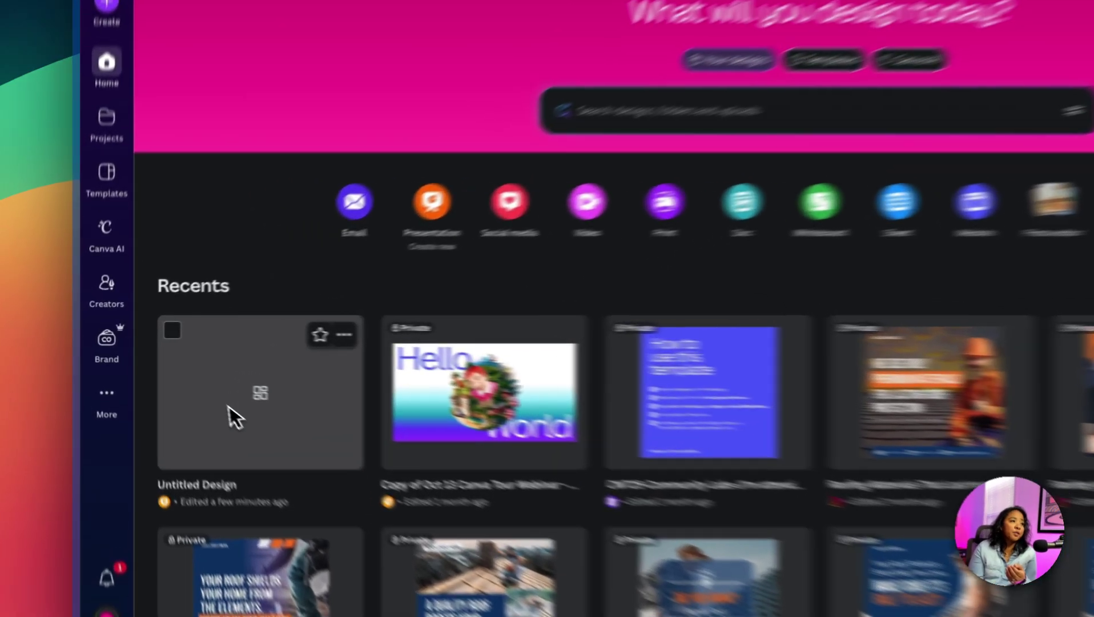
Step: Open the most recent untitled design and launch the TypeGradient text app
click(200, 400)
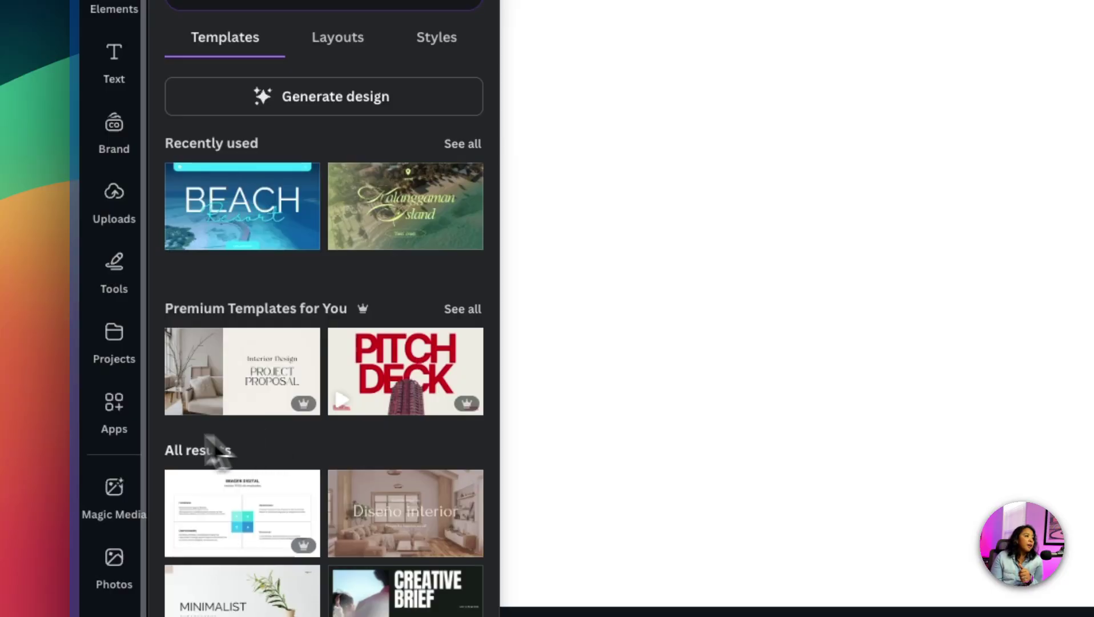
click(128, 417)
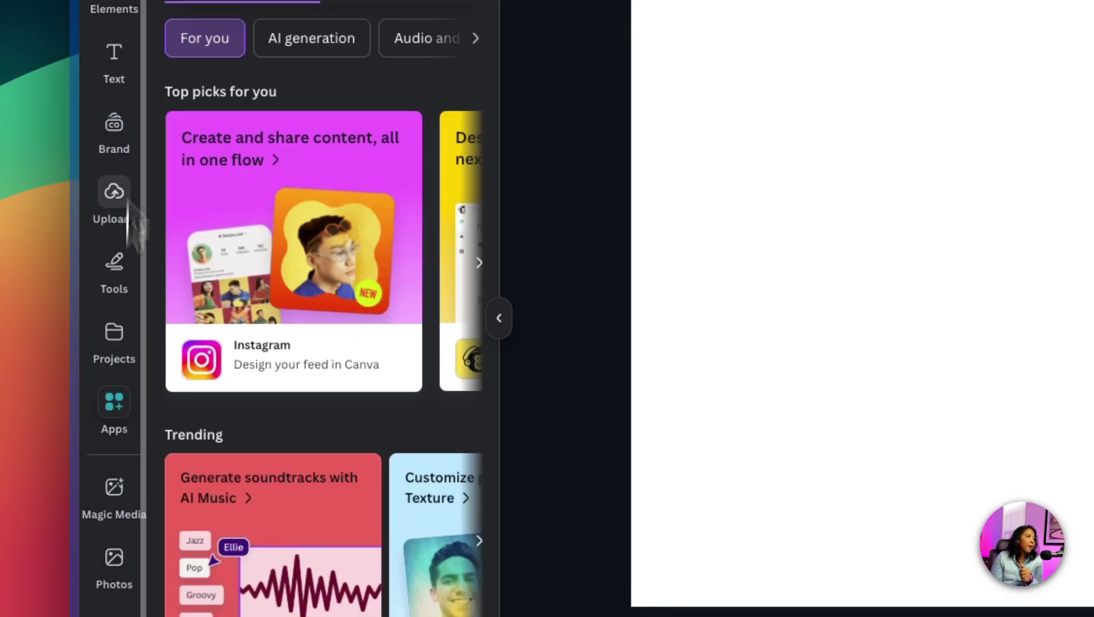
click(123, 60)
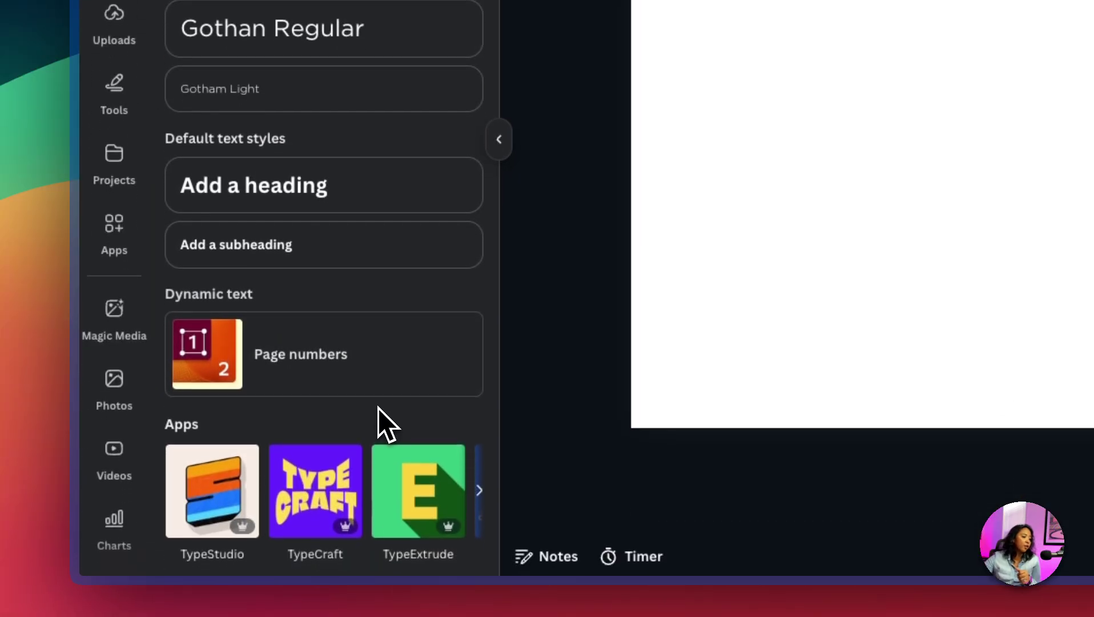
scroll(379, 440, down, 2)
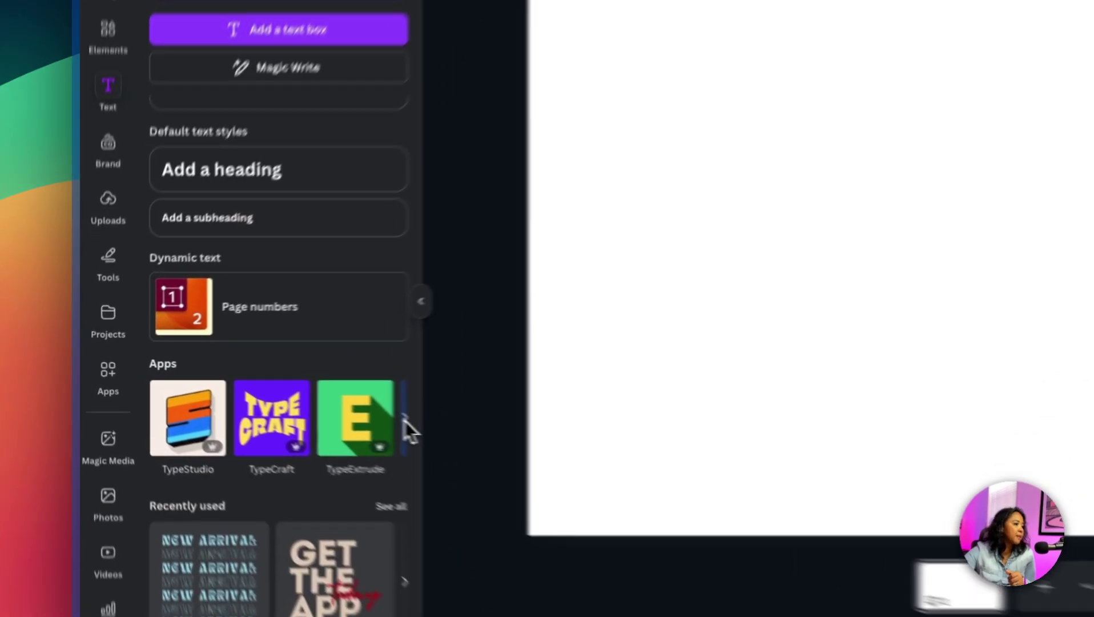
click(281, 403)
click(440, 448)
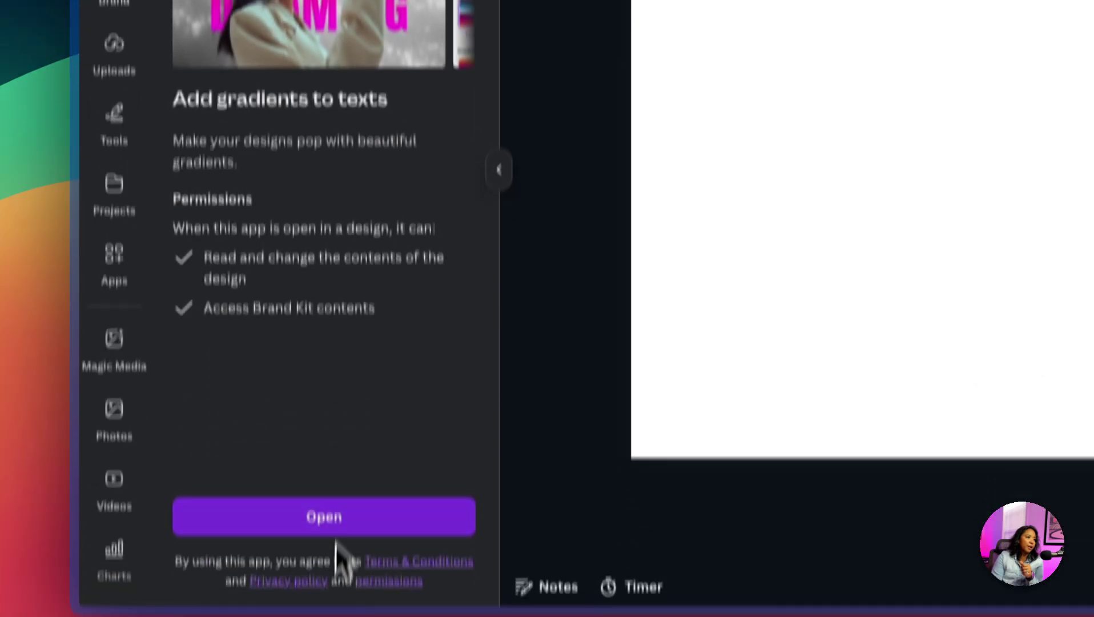
click(342, 452)
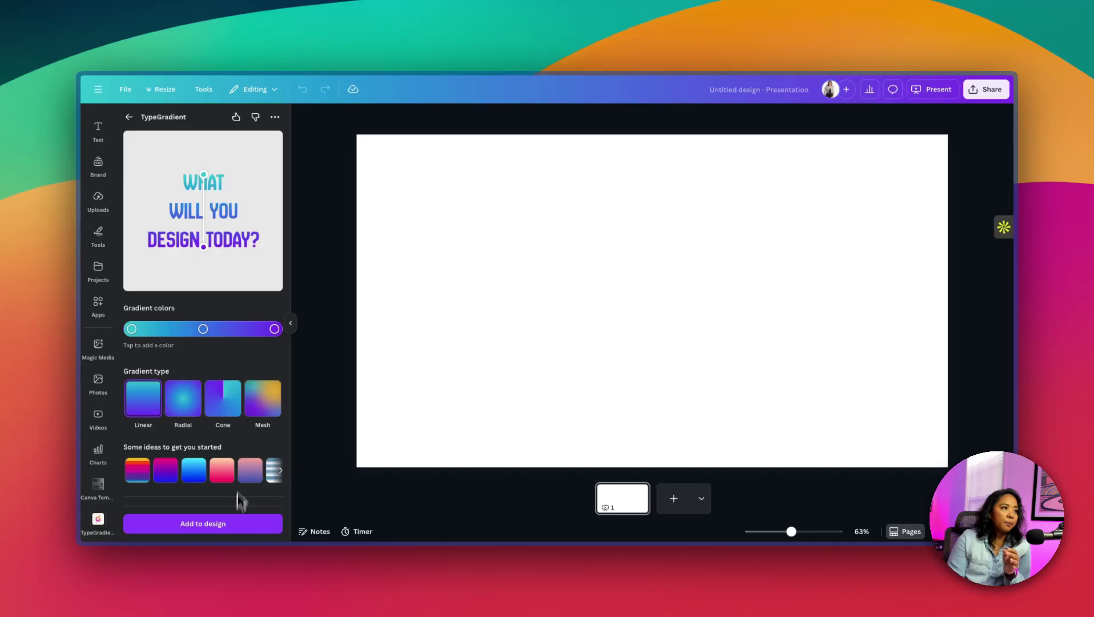
Step: Review the gradient, text and font options, and add the sample text "WHAT WILL YOU DESIGN TODAY?" with its linear gradient to the page
click(480, 261)
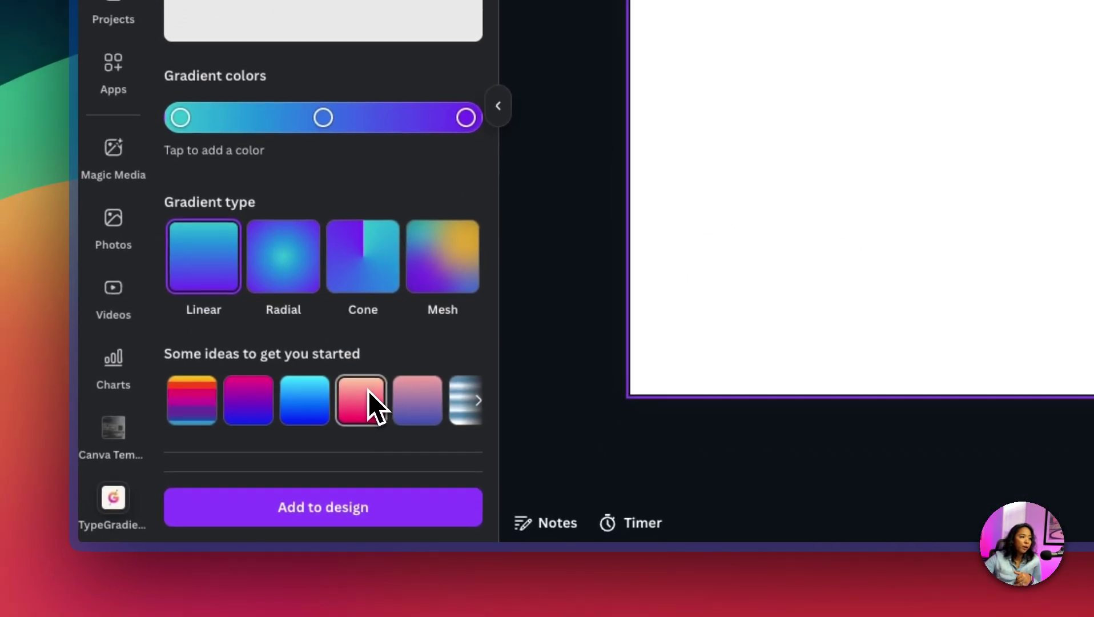
scroll(369, 390, down, 5)
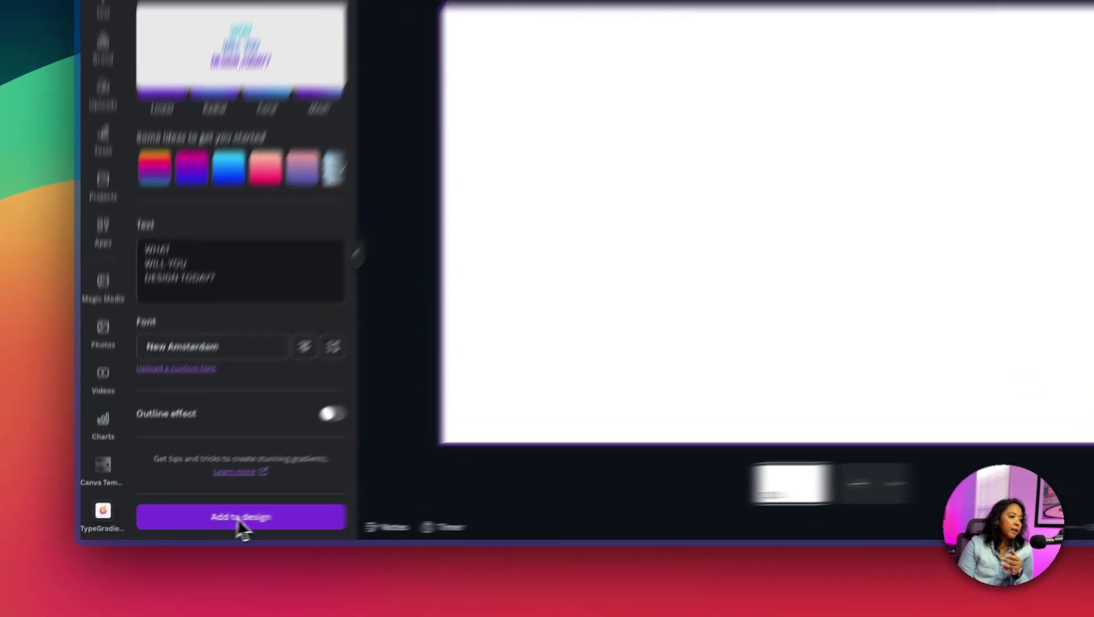
click(204, 522)
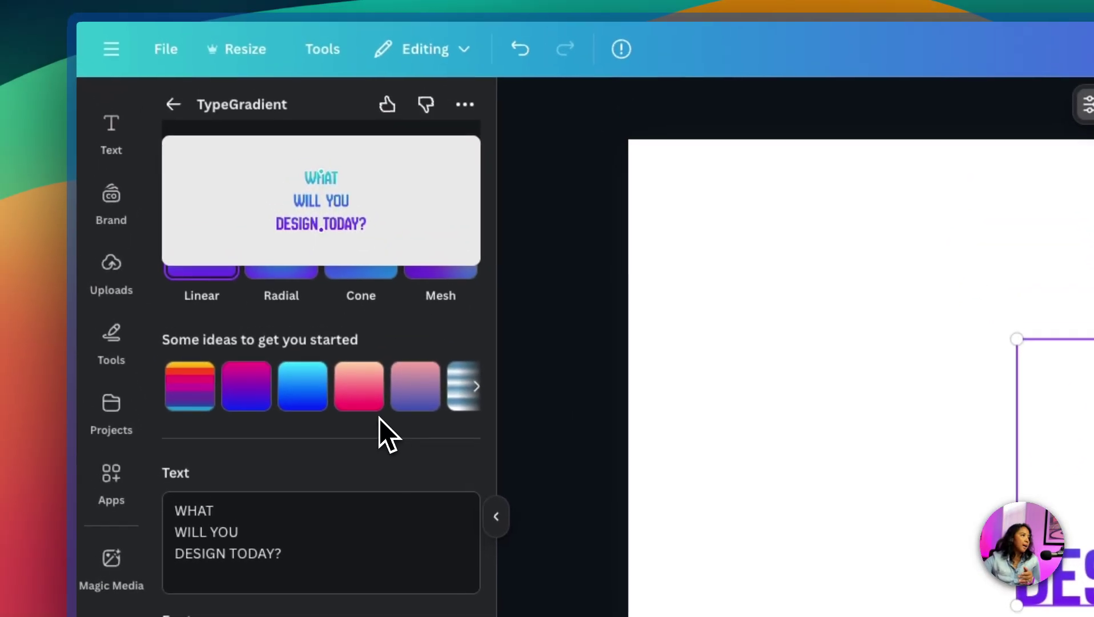
Step: Reposition the end point of the sample text's linear gradient in the preview to vary its angle and length
scroll(255, 214, up, 3)
drag(331, 371, 336, 295)
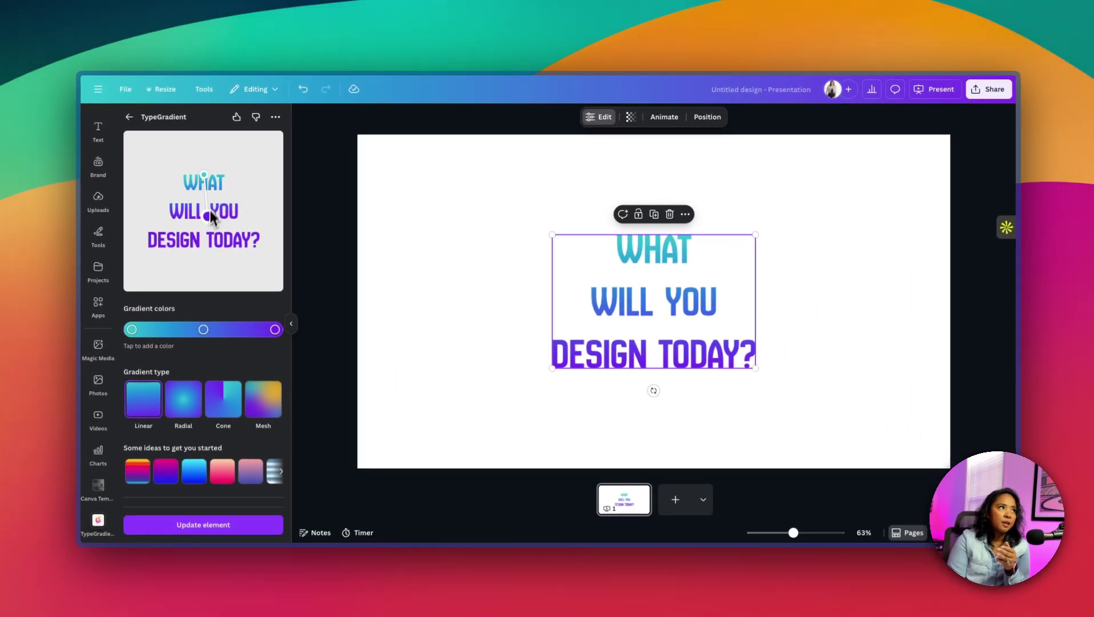
drag(210, 216, 179, 234)
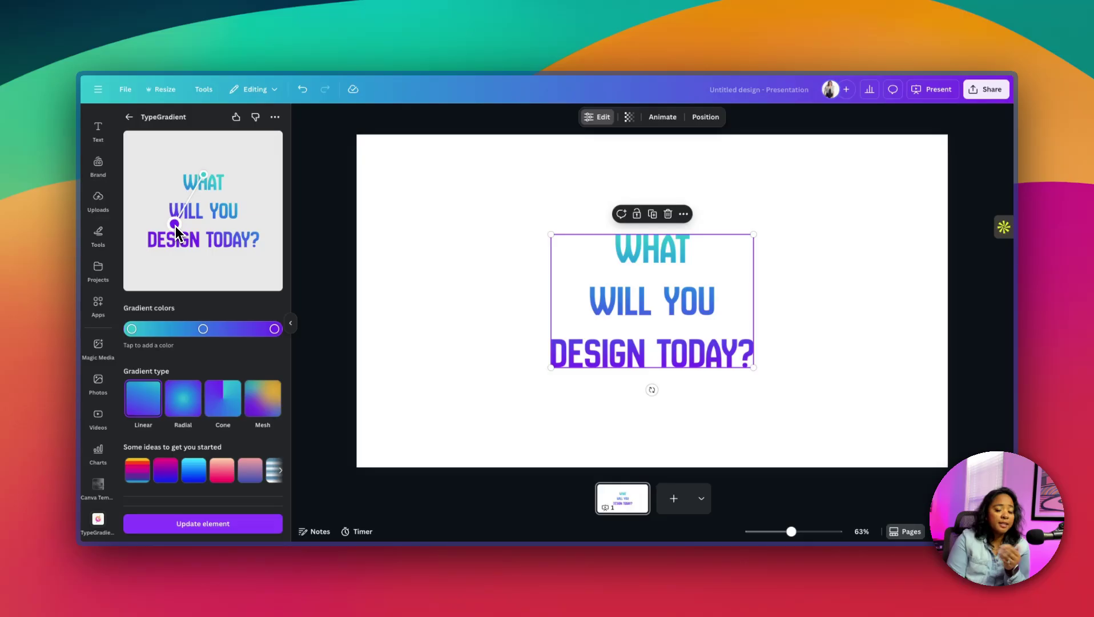
drag(175, 226, 200, 201)
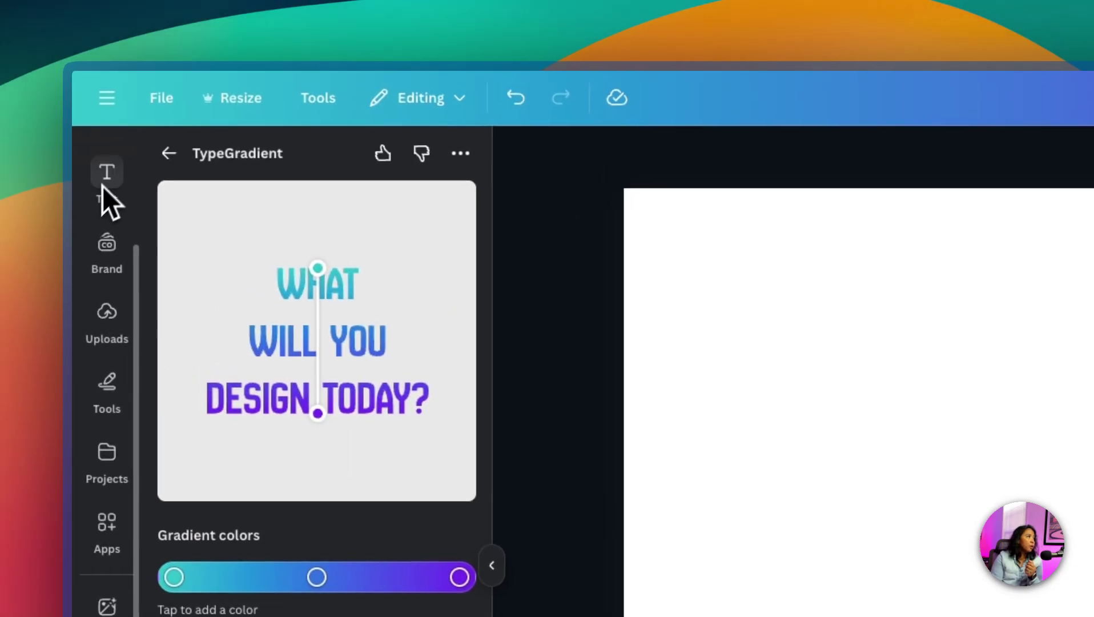
Step: View the Rimberio Beach Club brand fonts and the list of available brand kits
click(108, 184)
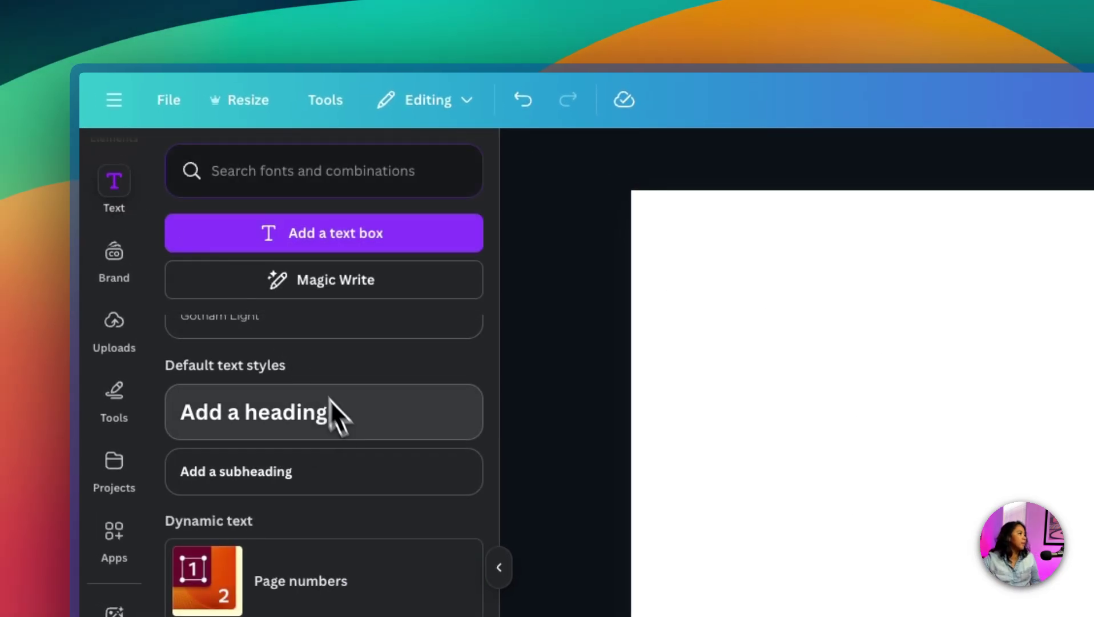
scroll(330, 400, up, 3)
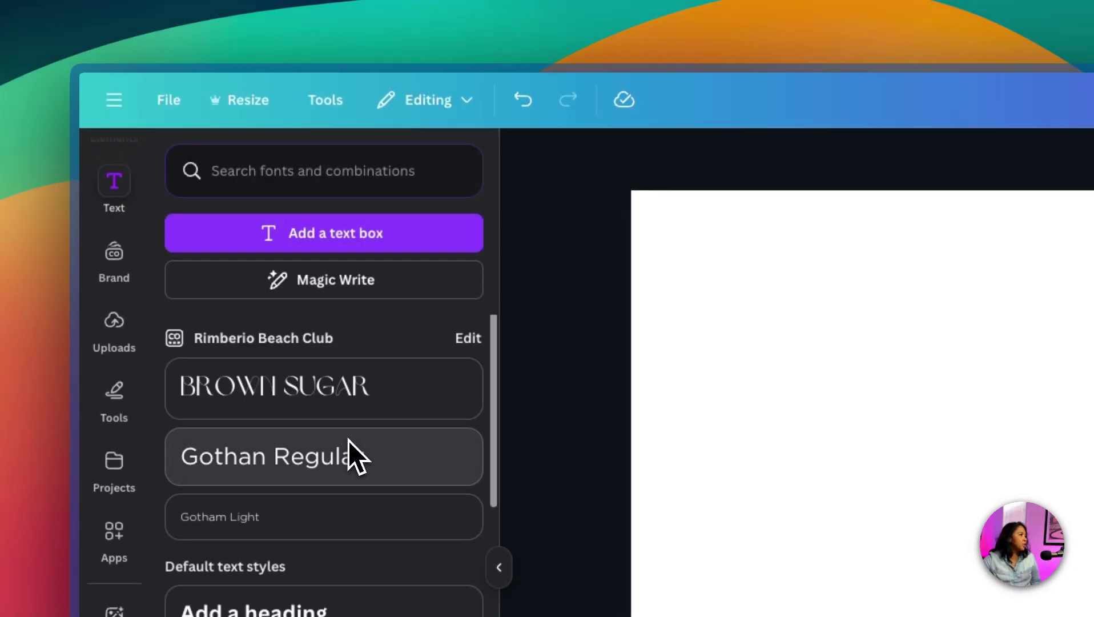
click(464, 338)
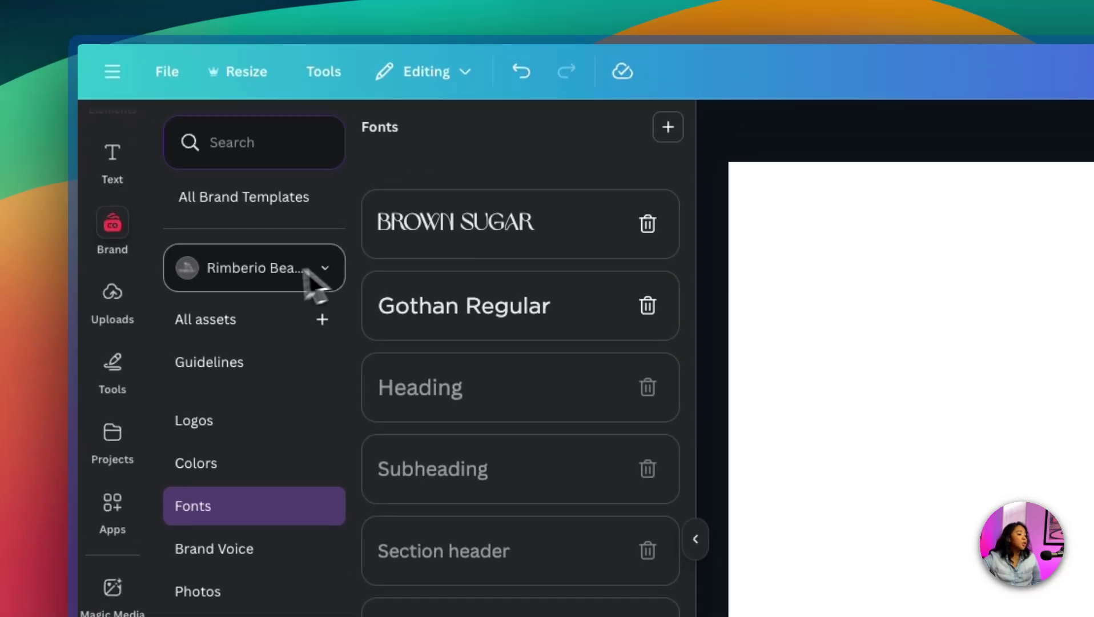
click(272, 273)
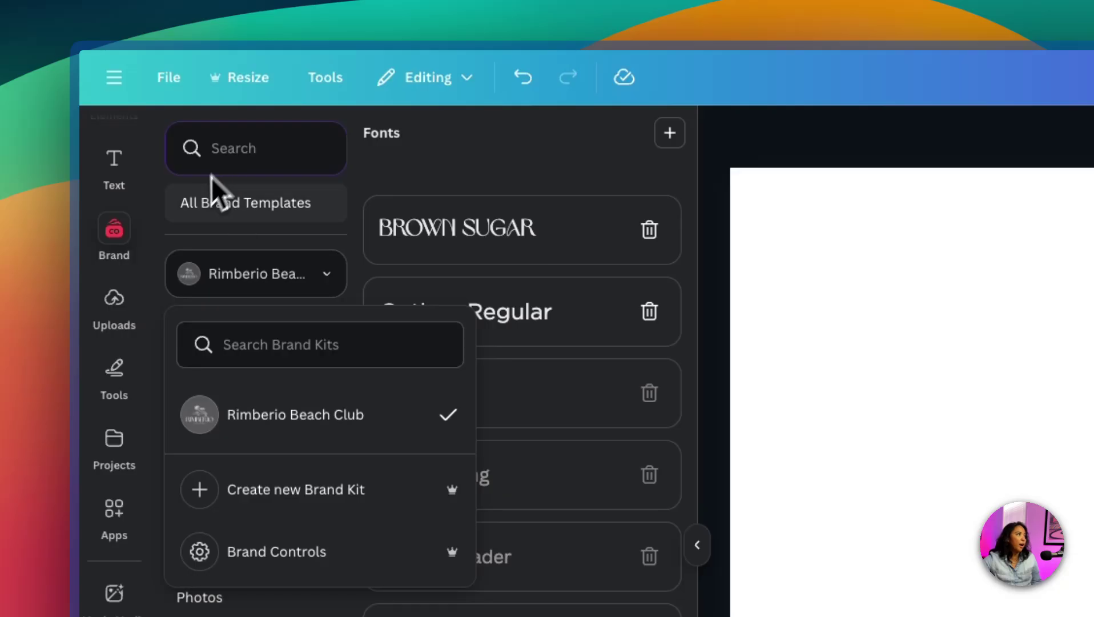
Step: Add a plain text box to the page and enlarge its text to about size 58.6
click(114, 169)
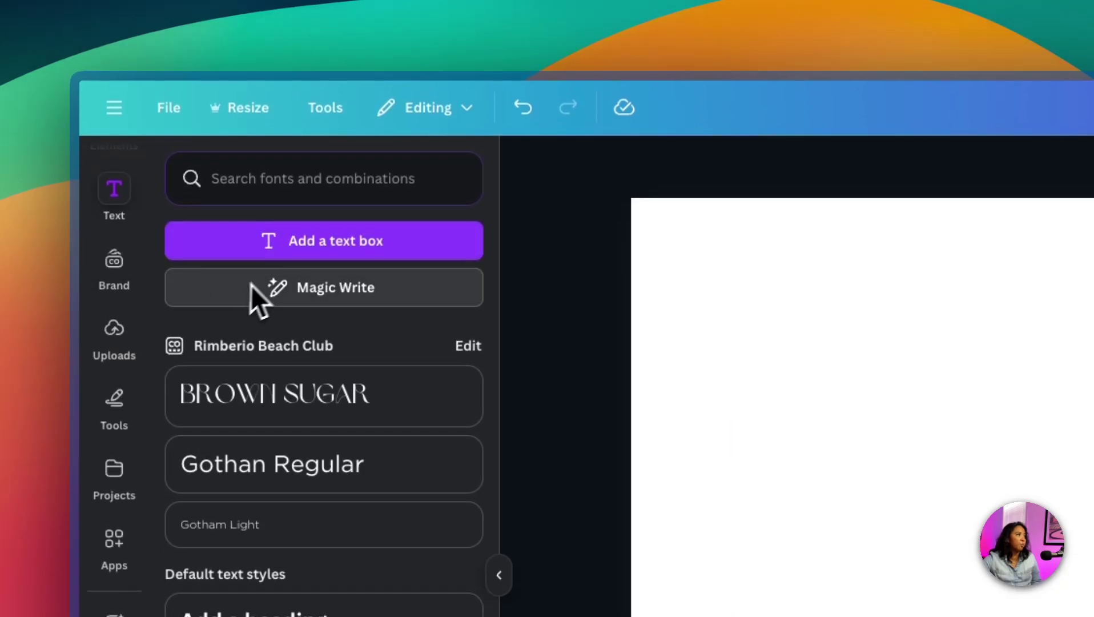
click(279, 246)
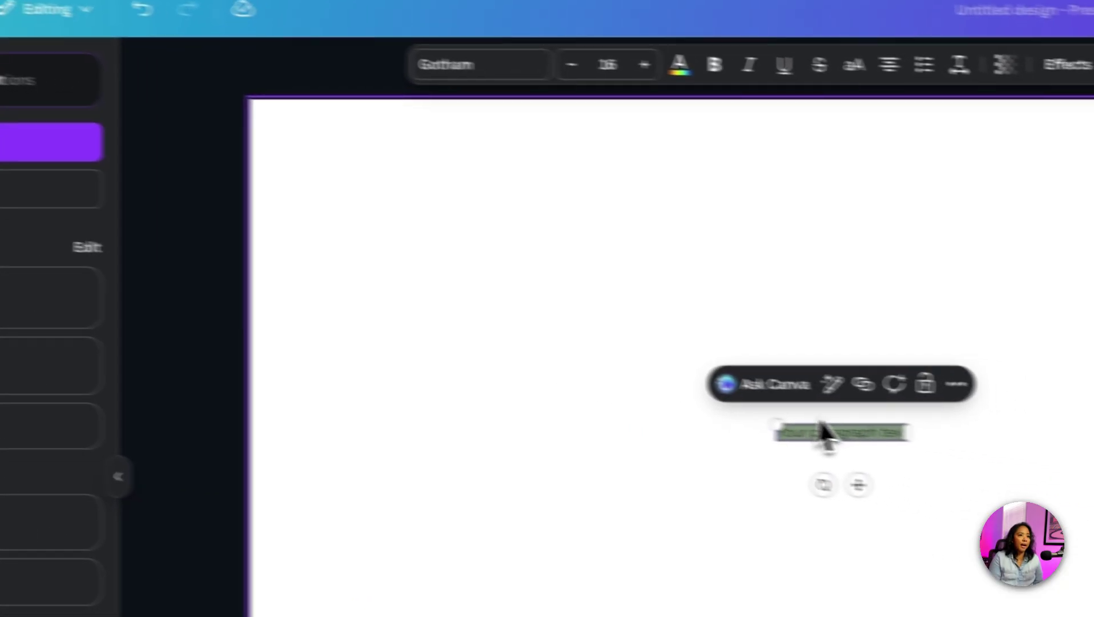
drag(778, 425, 437, 271)
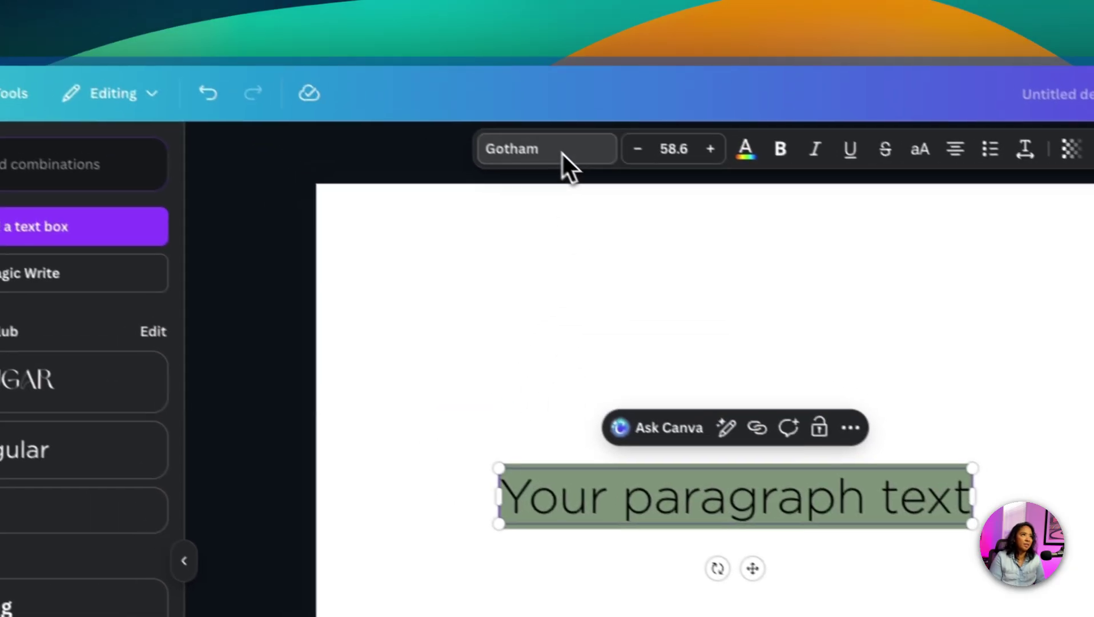
Step: Change the placeholder text's font to bold Poppins and enlarge it to size 102
click(389, 54)
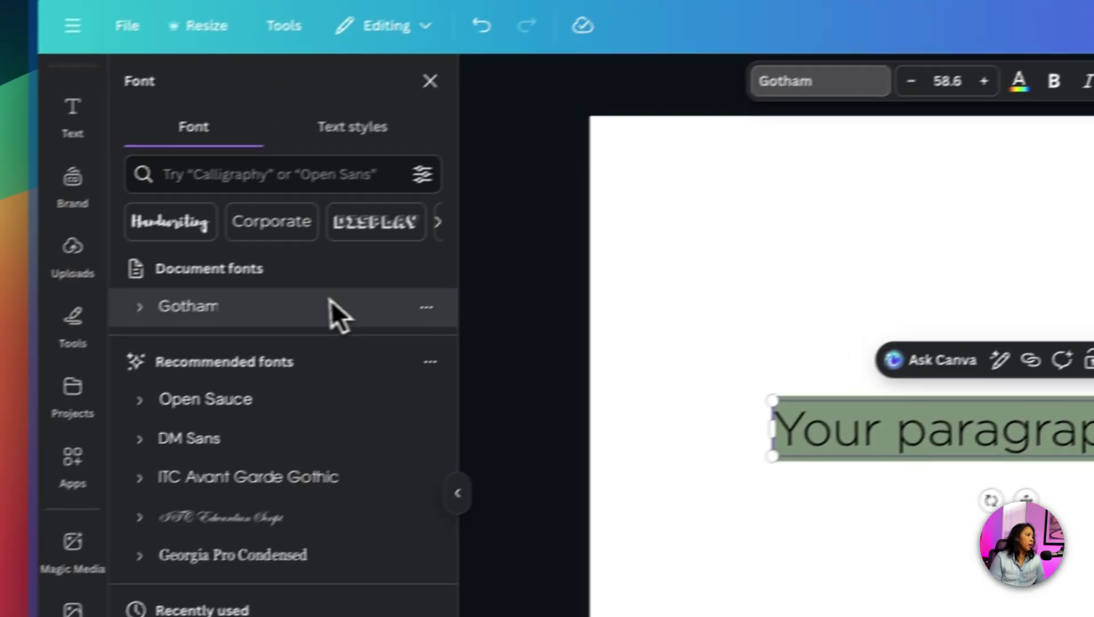
click(283, 390)
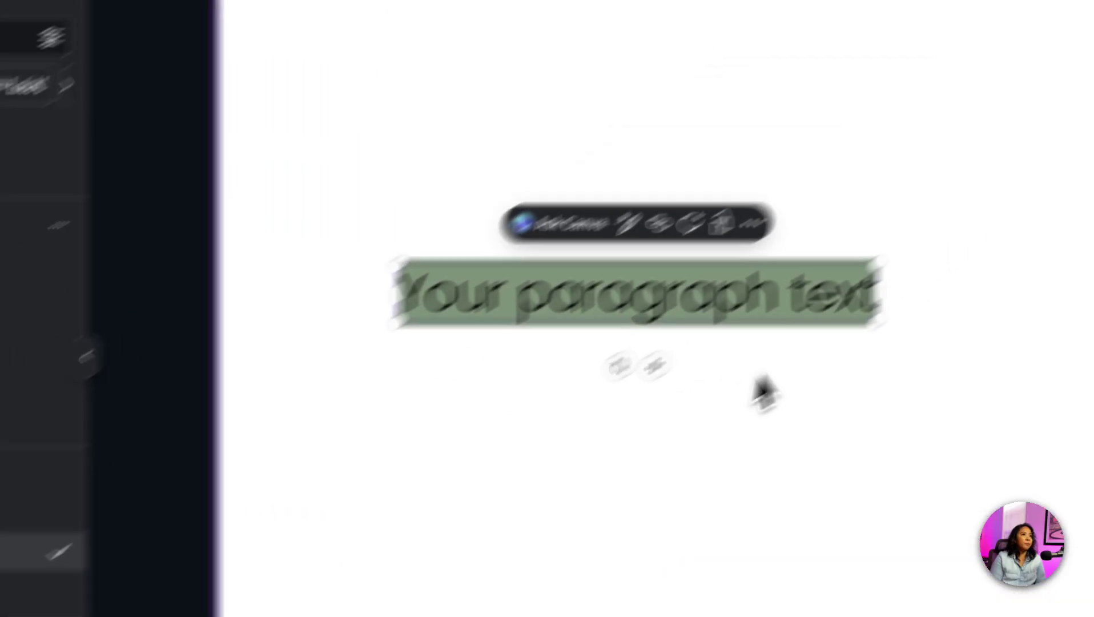
click(505, 171)
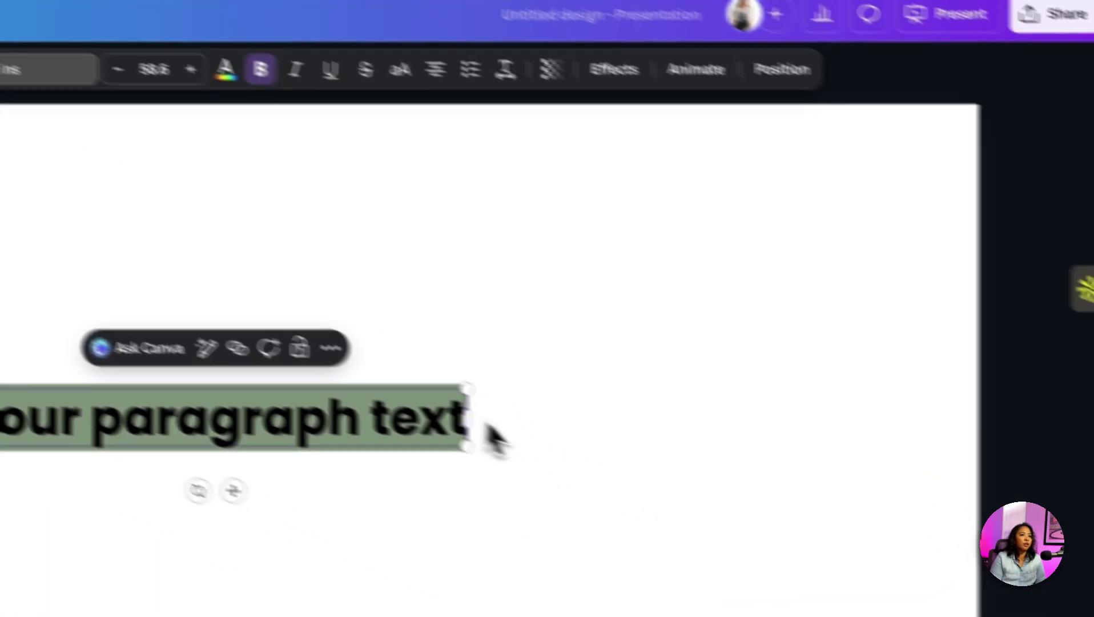
drag(465, 388, 831, 206)
Step: Replace the placeholder text with "Gradient Fonts" and enlarge it to size 162
click(604, 398)
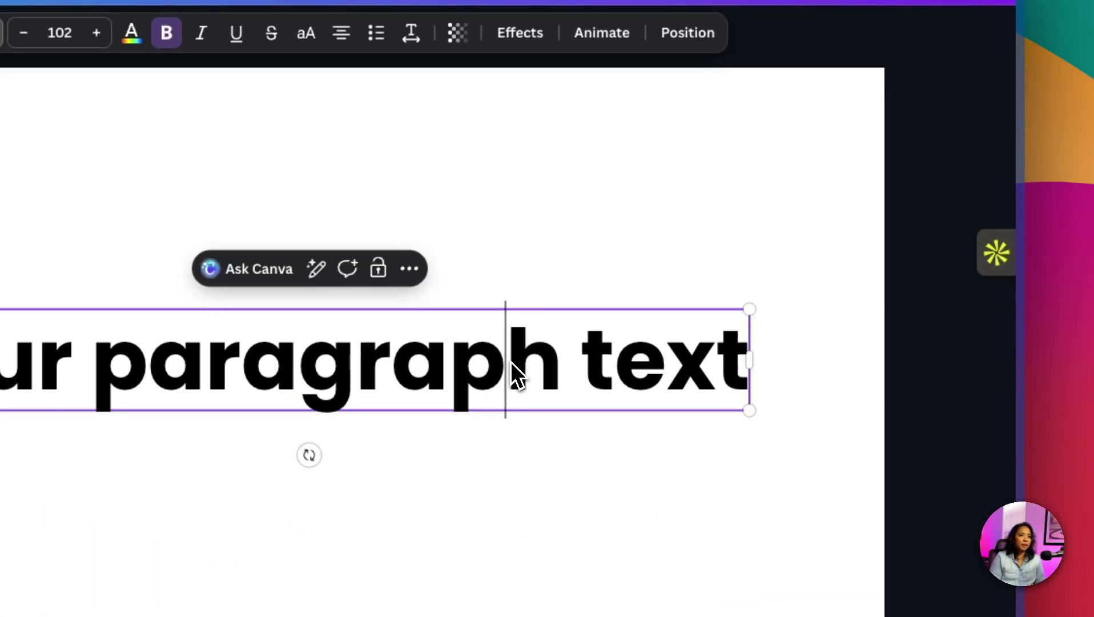
key(super+a)
text(Gradient)
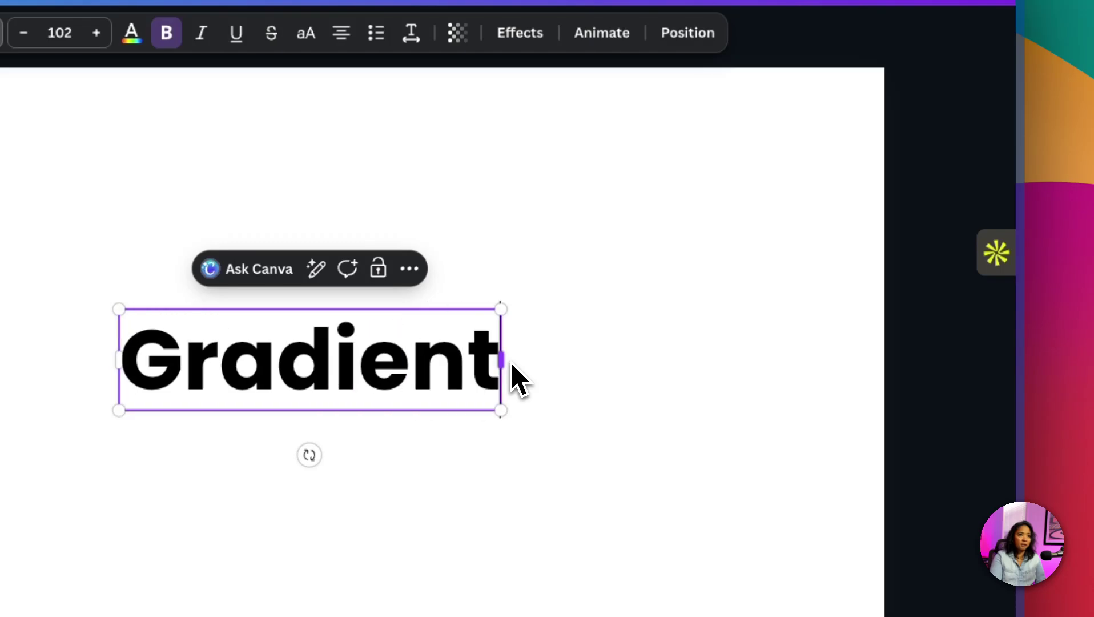
text( Fonts)
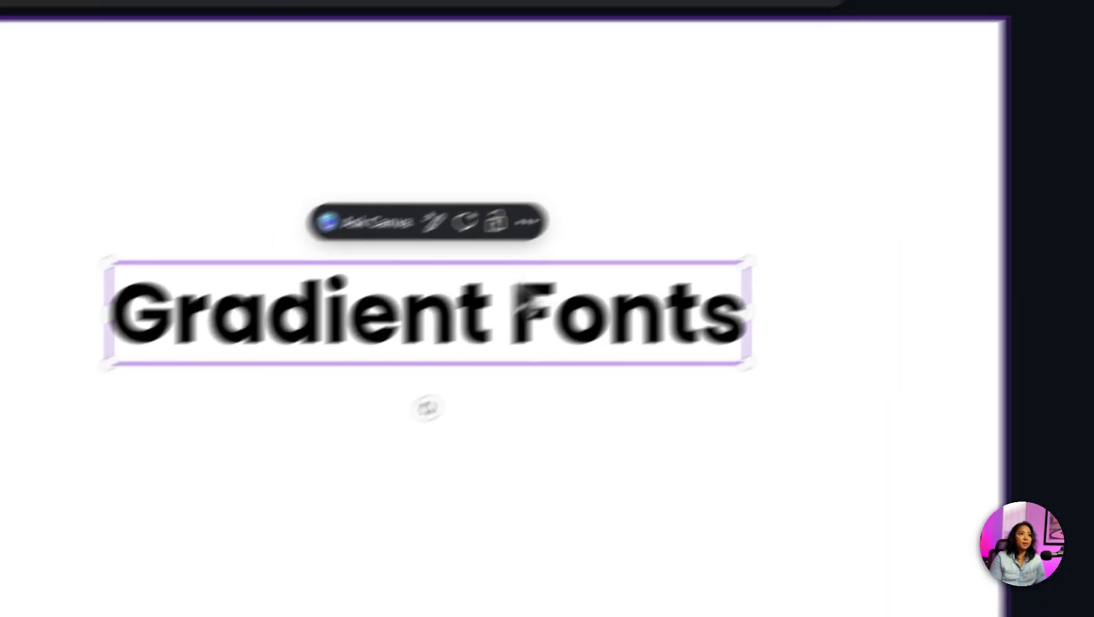
click(378, 492)
click(208, 343)
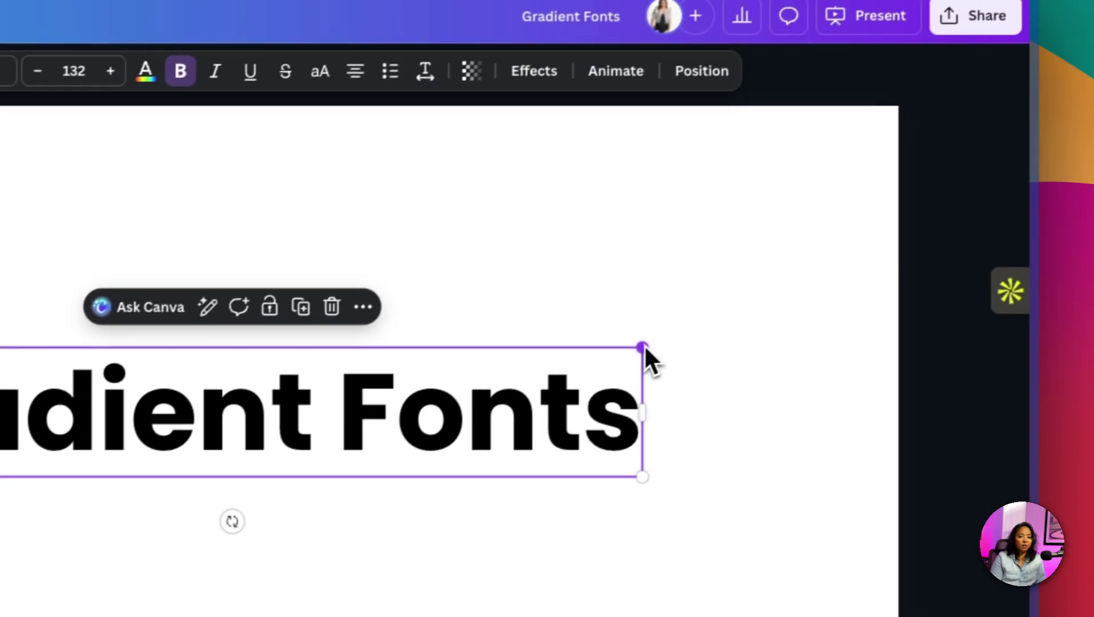
drag(642, 346, 819, 322)
Step: Color the word "Gradient" solid blue and deselect the text
double_click(500, 452)
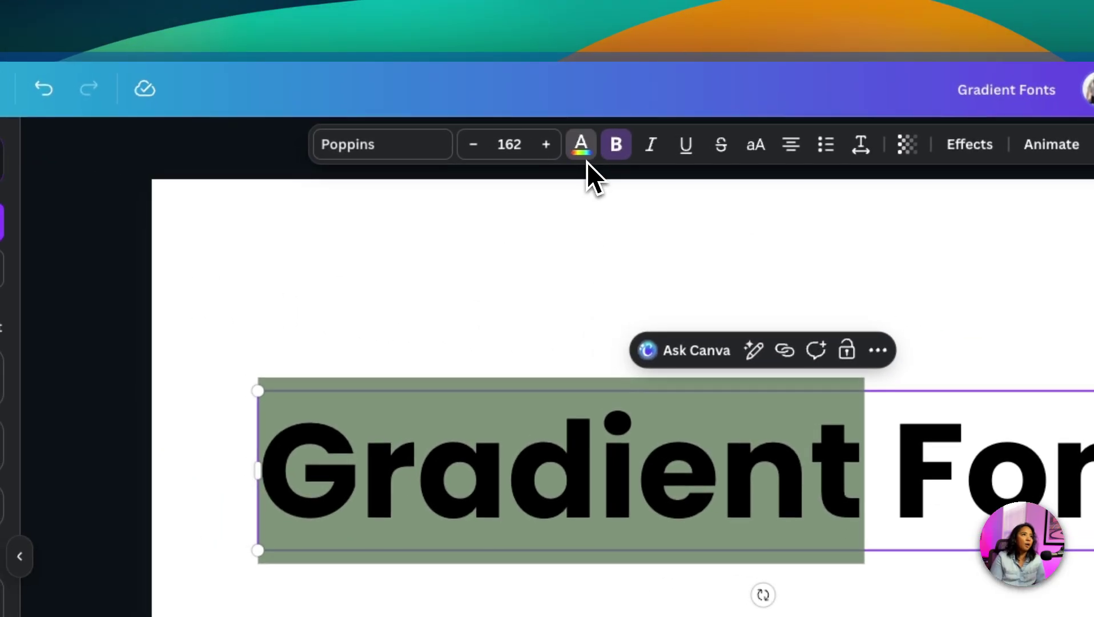
click(584, 157)
click(294, 400)
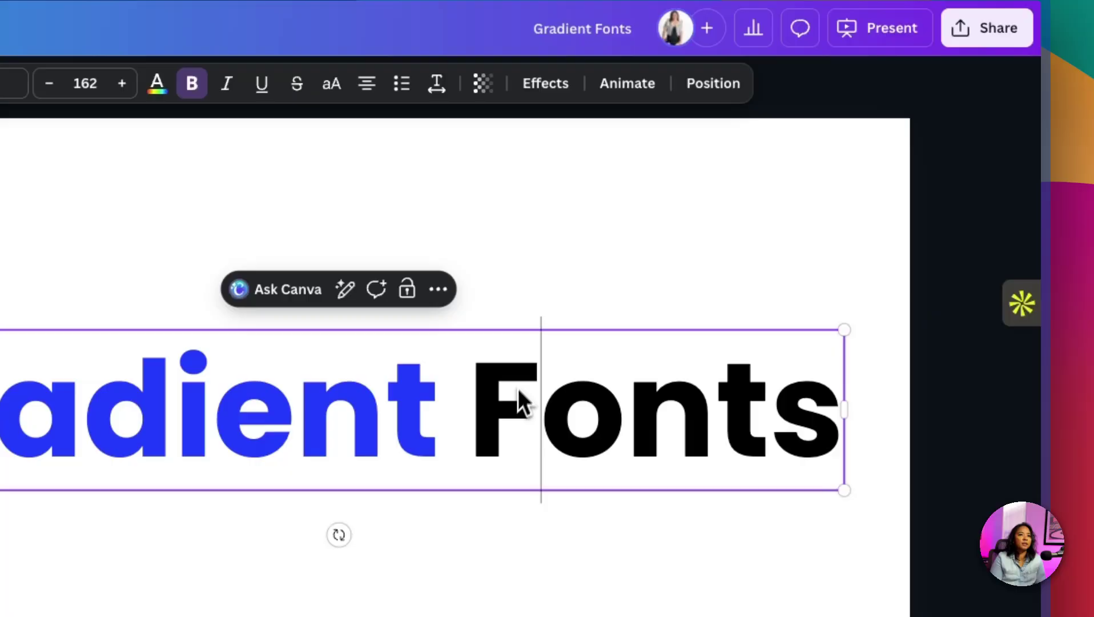
click(557, 256)
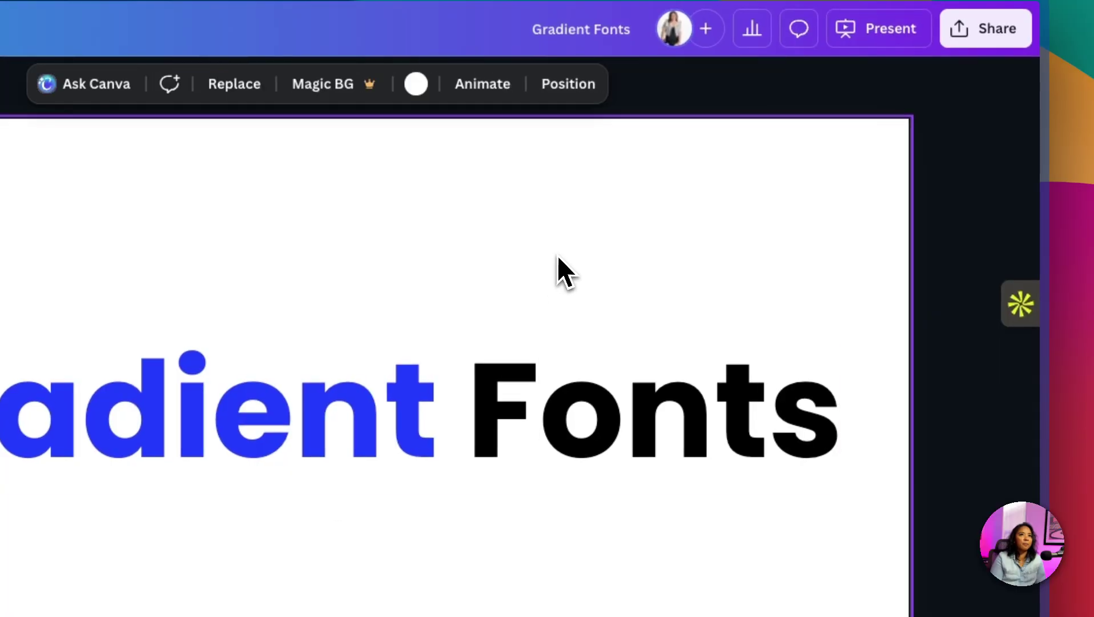
click(986, 29)
click(516, 262)
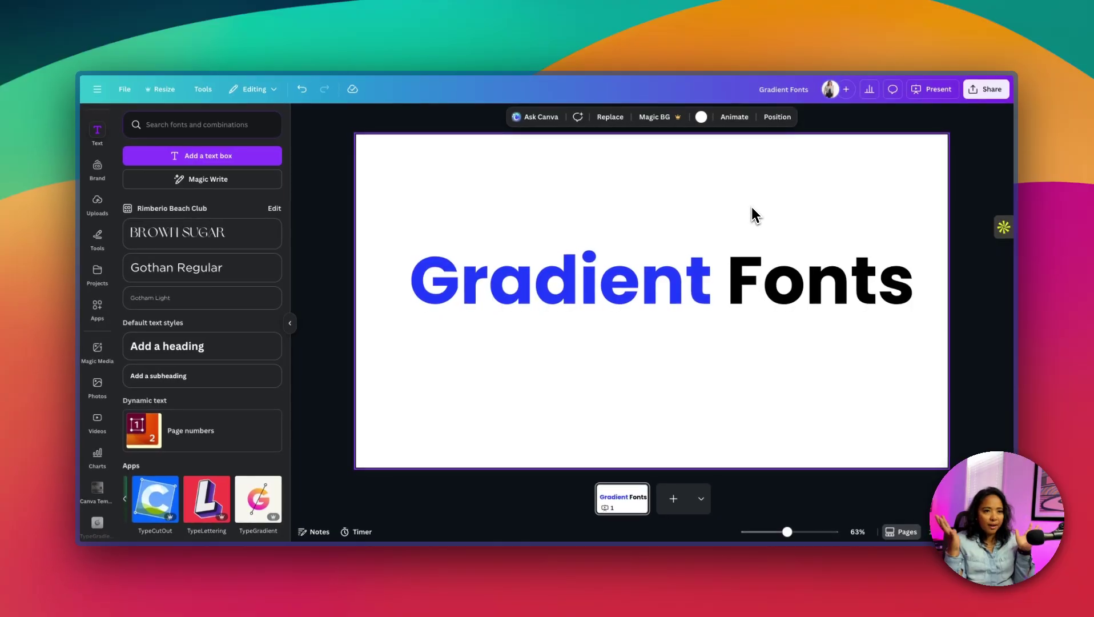
Step: Select all of the "Gradient Fonts" heading text and switch its color to a gradient
click(672, 286)
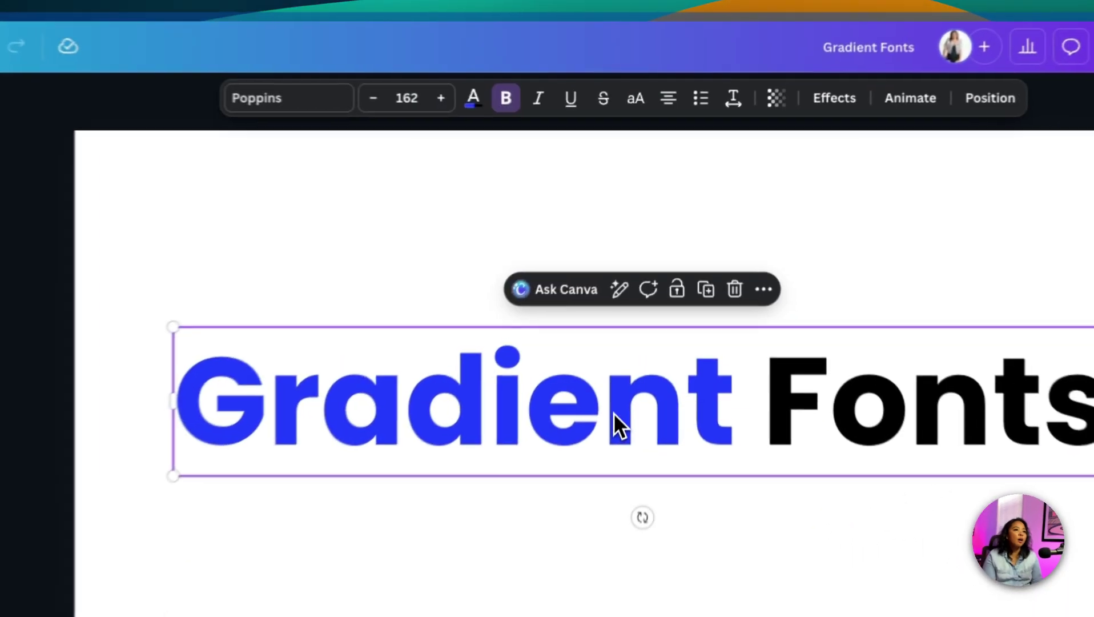
double_click(645, 295)
click(638, 152)
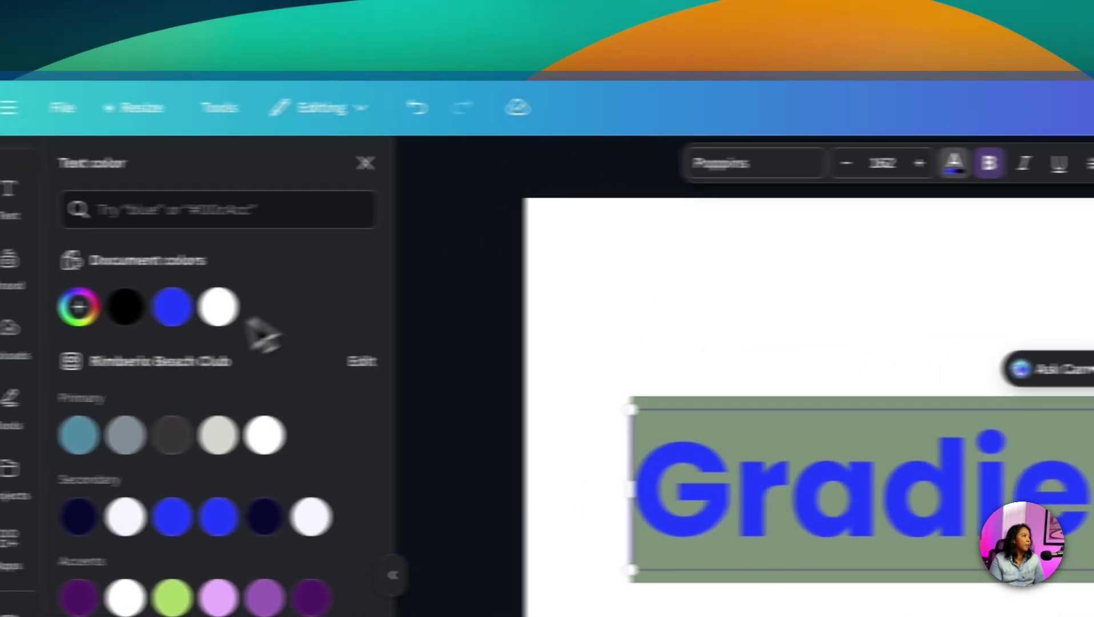
click(183, 307)
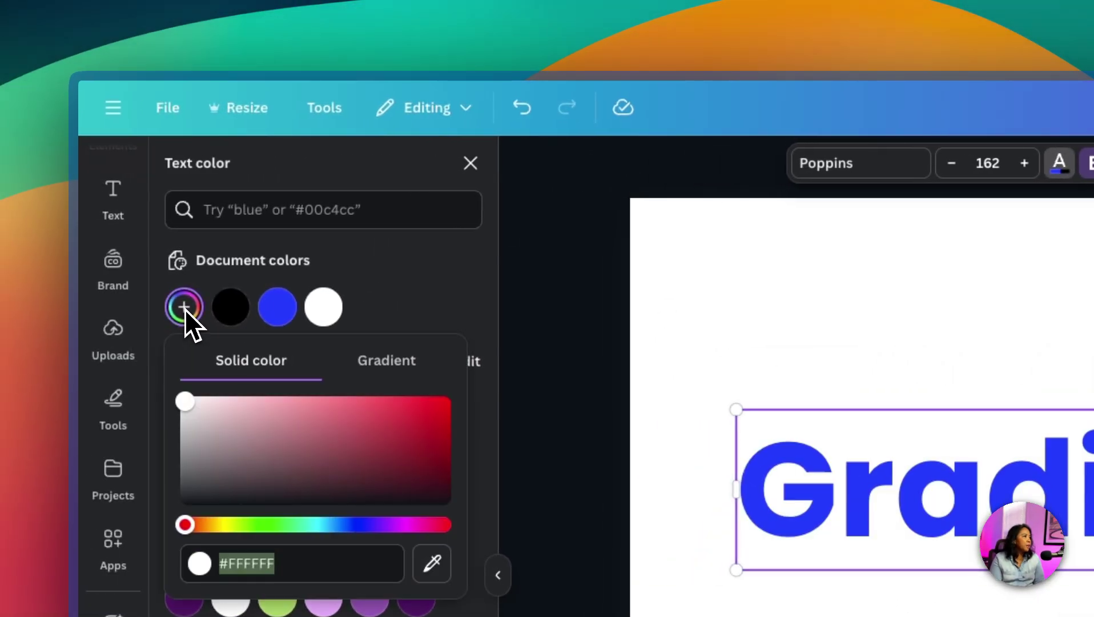
click(382, 365)
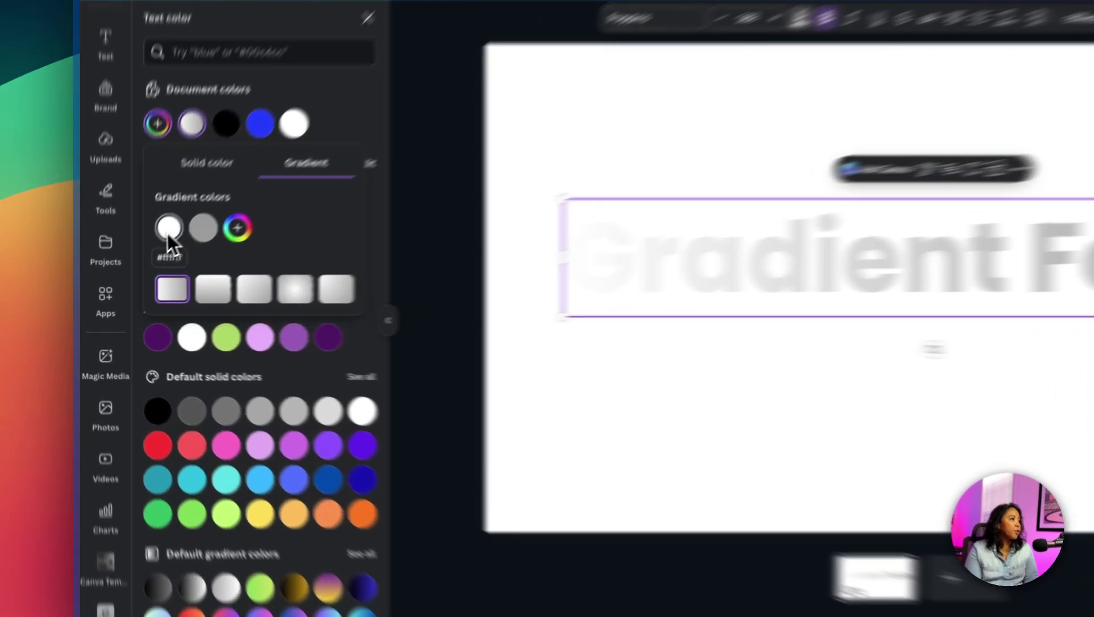
Step: Replace the gradient's gray with purple #4F1964 sampled from the brand accent swatches, and place it before white
click(141, 260)
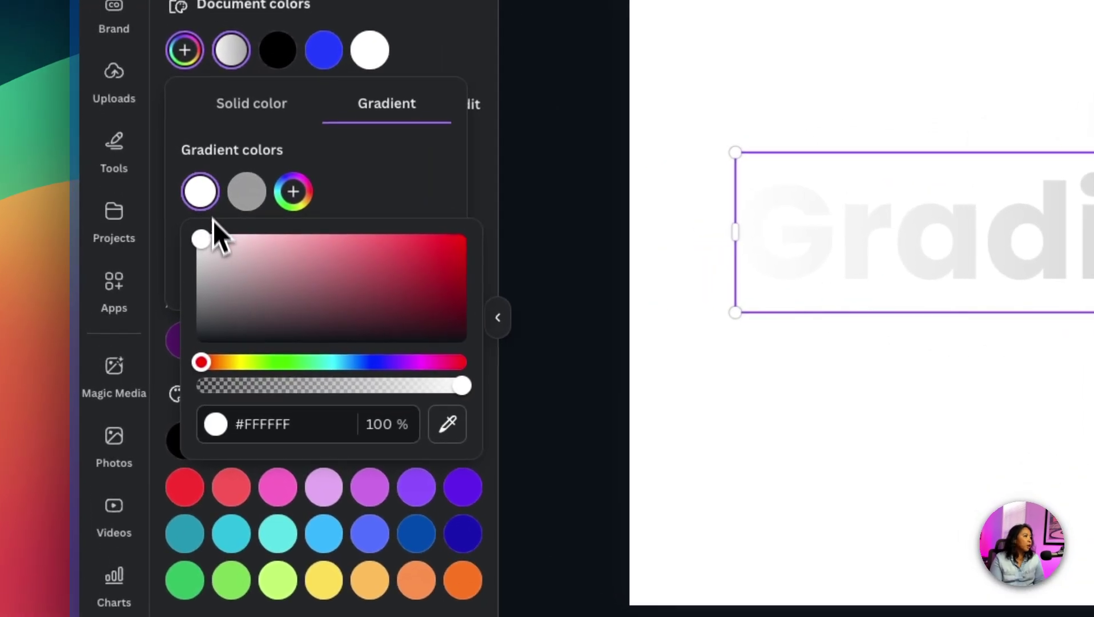
click(295, 193)
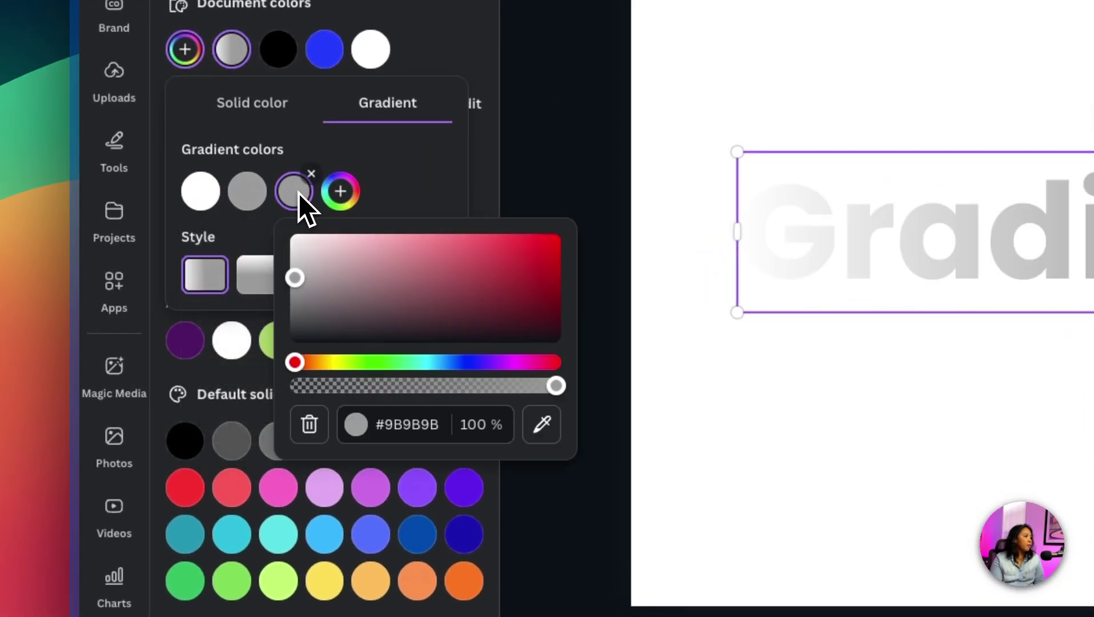
click(539, 424)
click(190, 343)
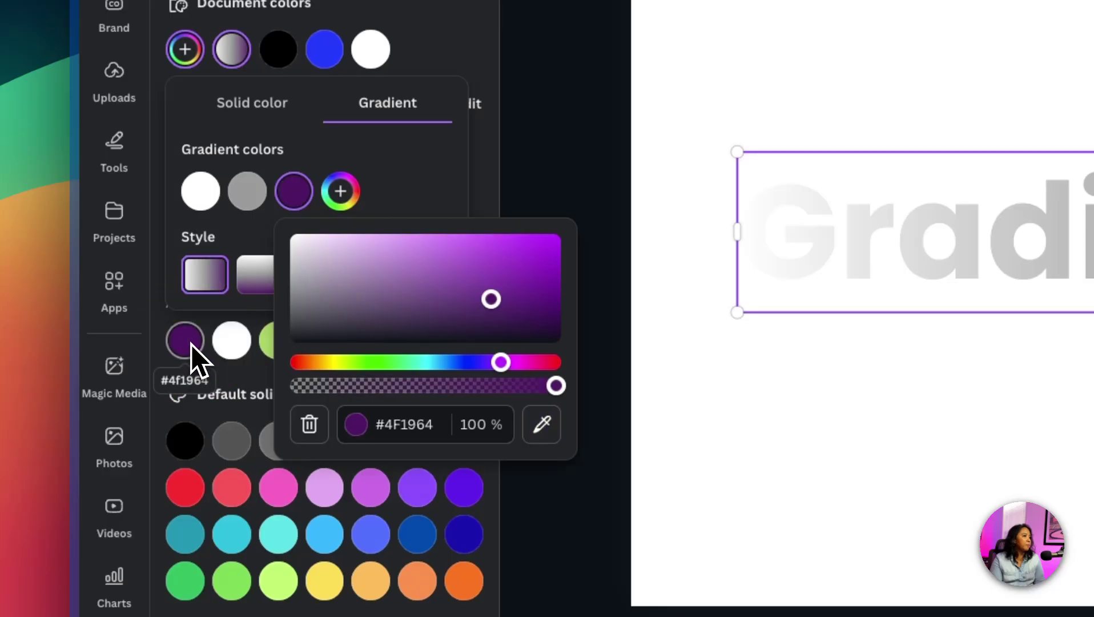
click(263, 176)
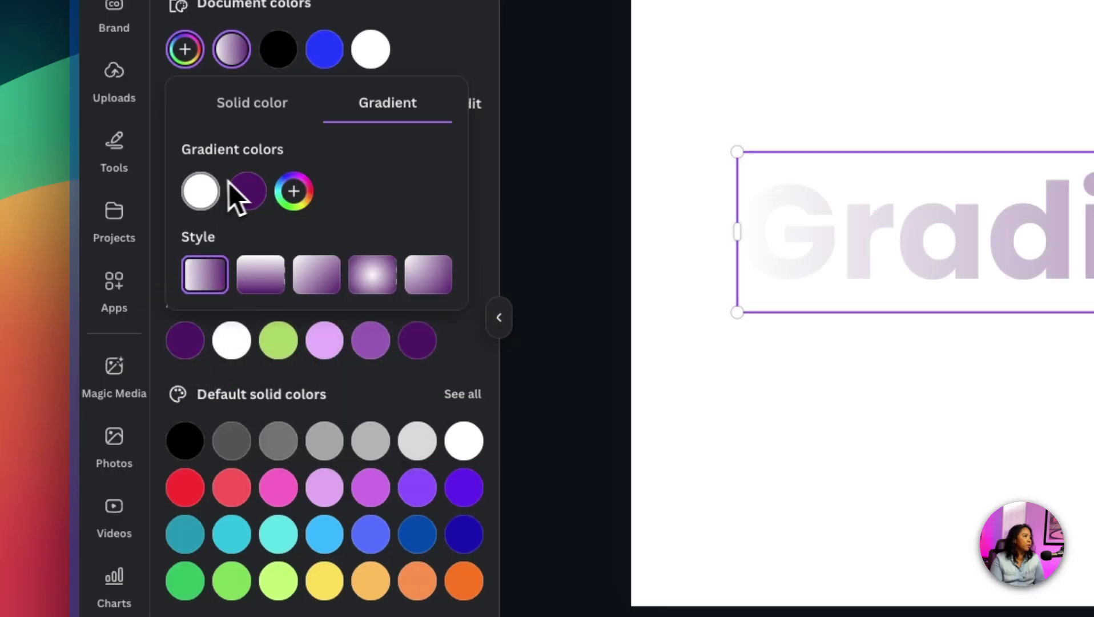
drag(247, 194, 204, 194)
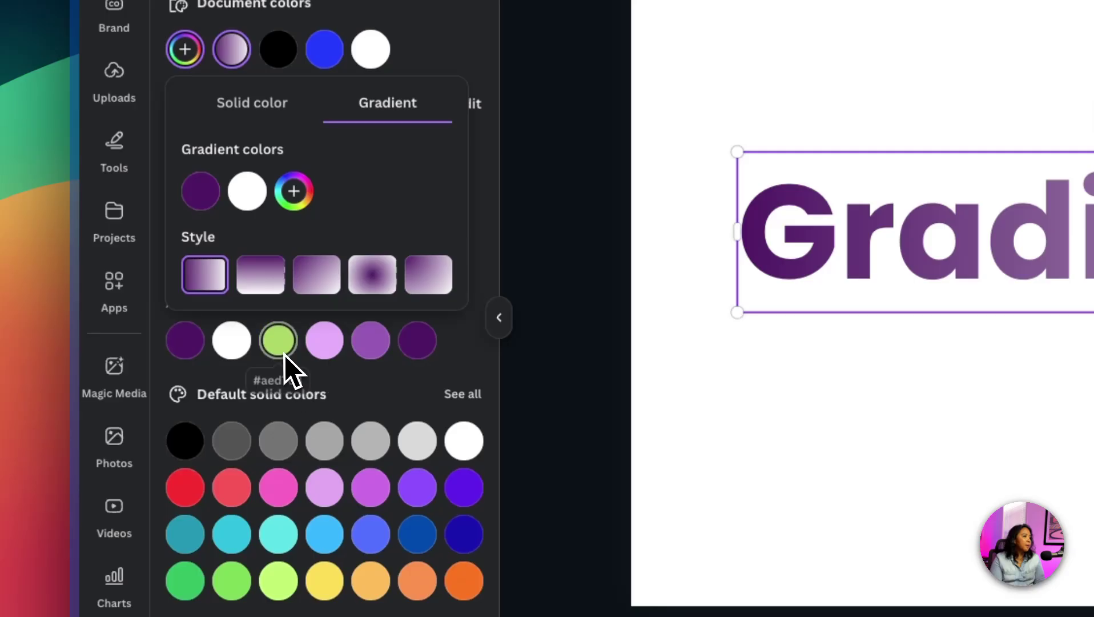
Step: Add green #A3CA61, sampled from the brand accent swatches, to the gradient and place it between purple and white
click(293, 191)
click(541, 424)
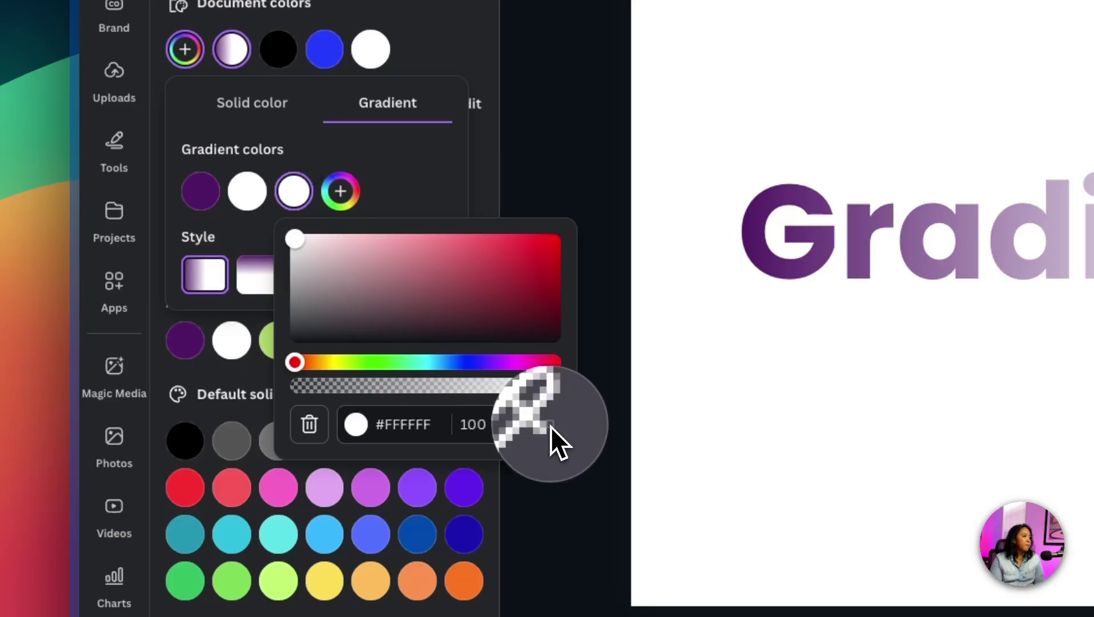
click(270, 352)
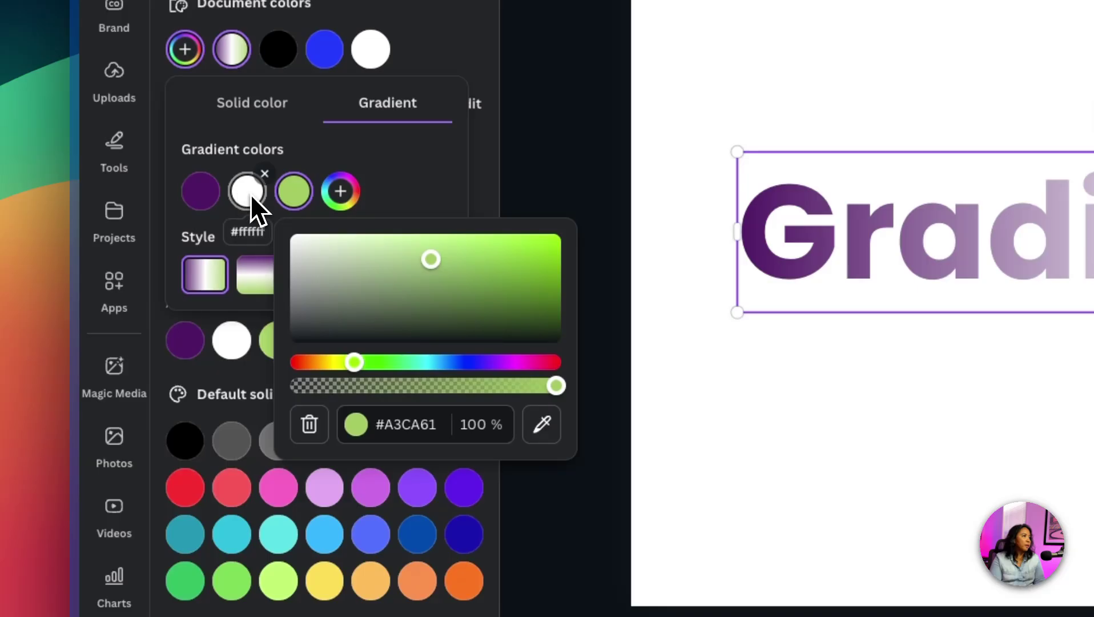
drag(251, 193, 317, 198)
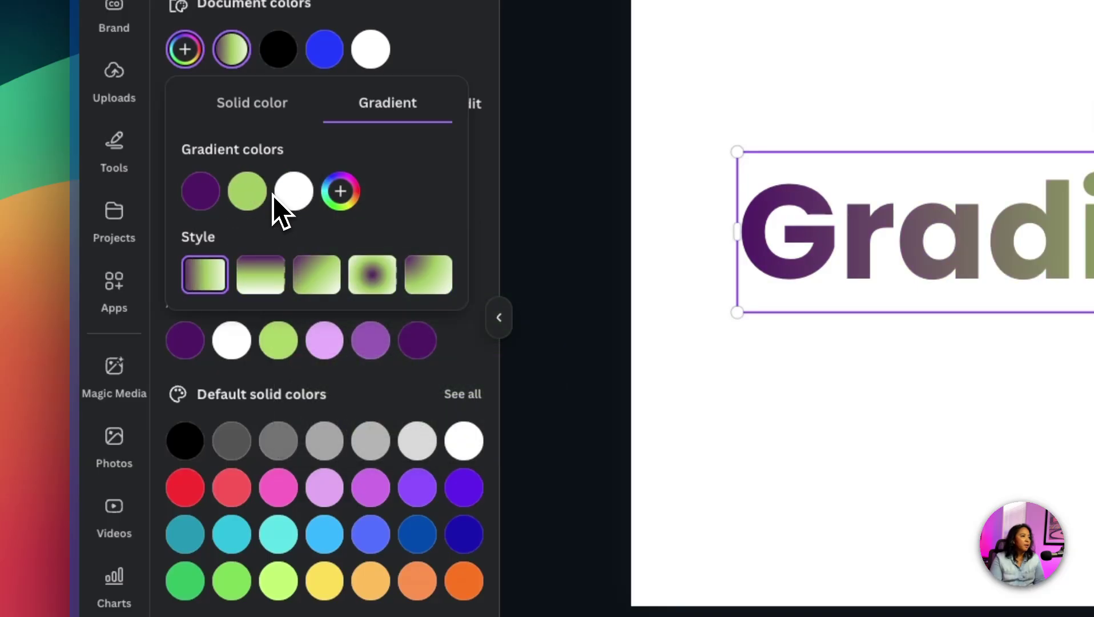
Step: Try the radial and diagonal gradient styles on the heading and return to the horizontal linear style
click(371, 285)
click(317, 277)
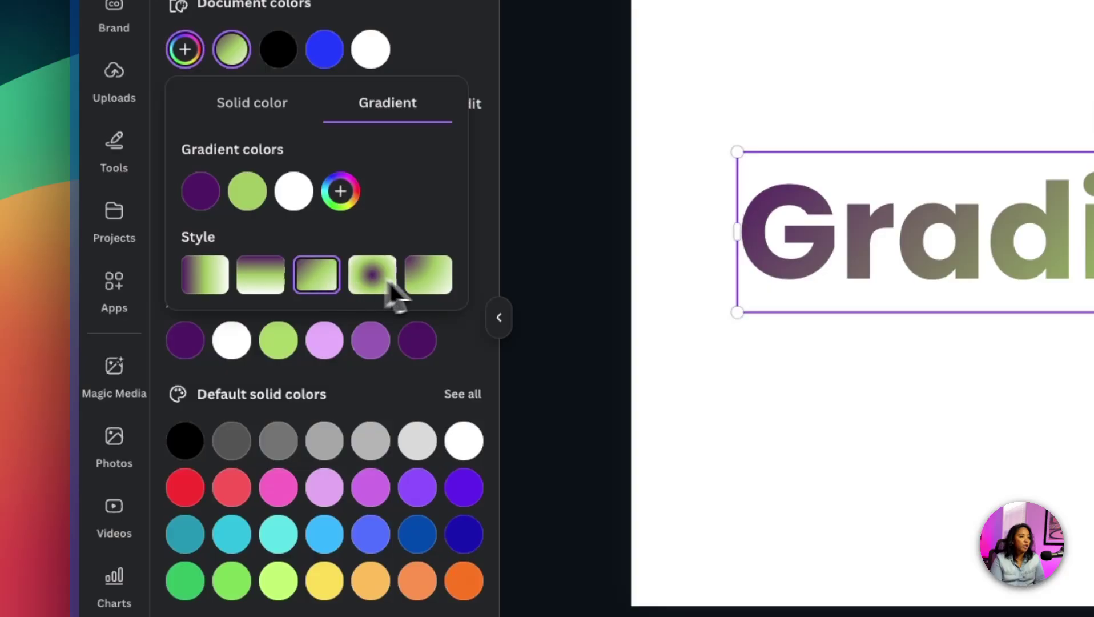
click(429, 278)
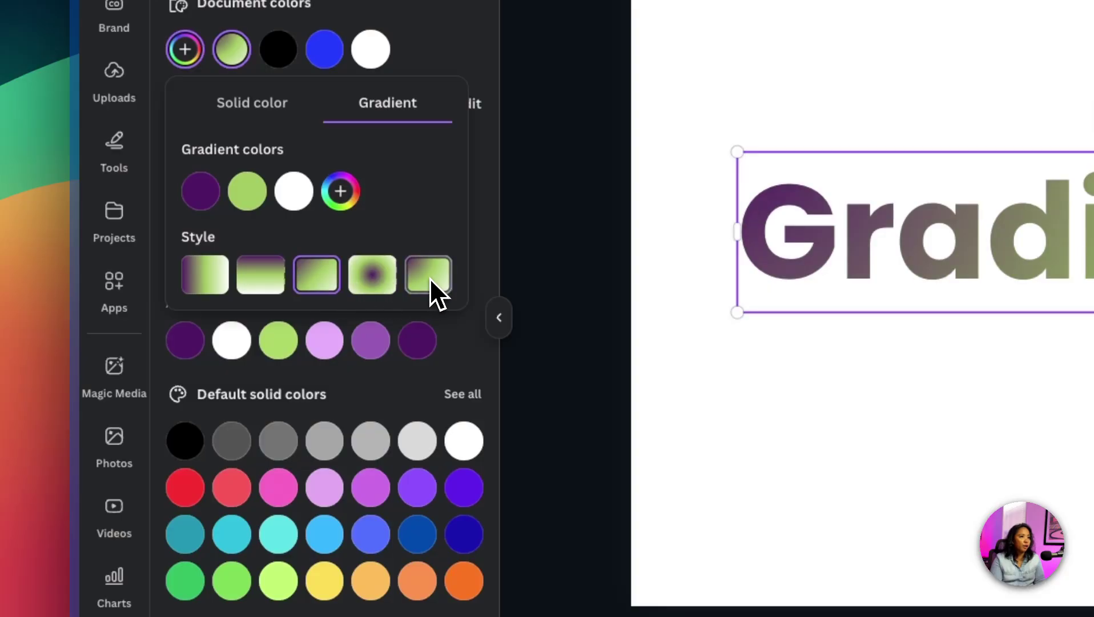
click(196, 272)
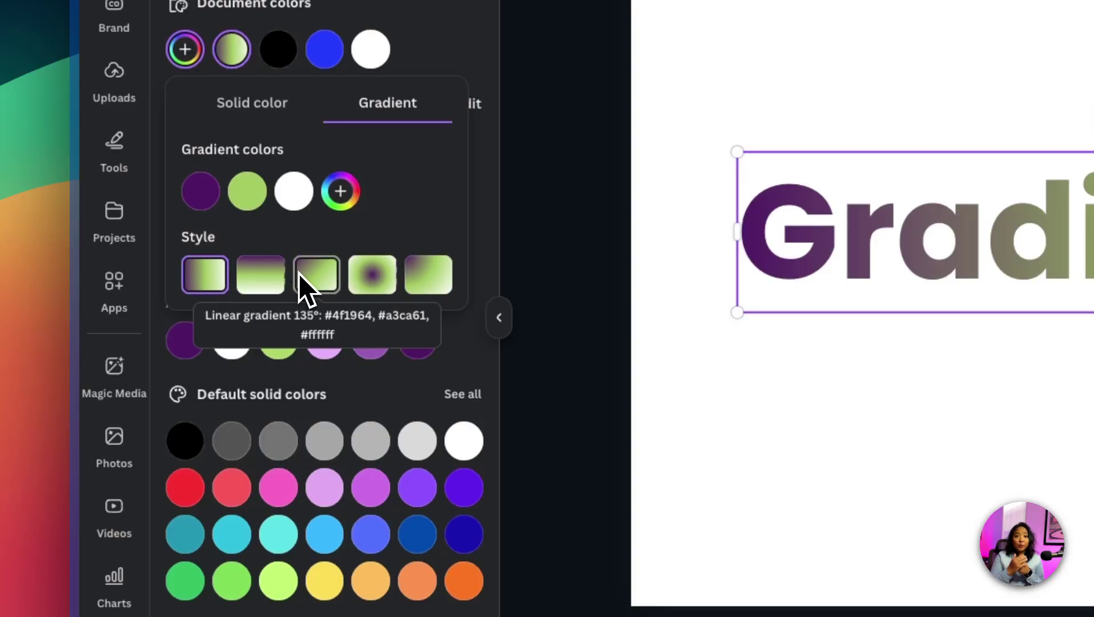